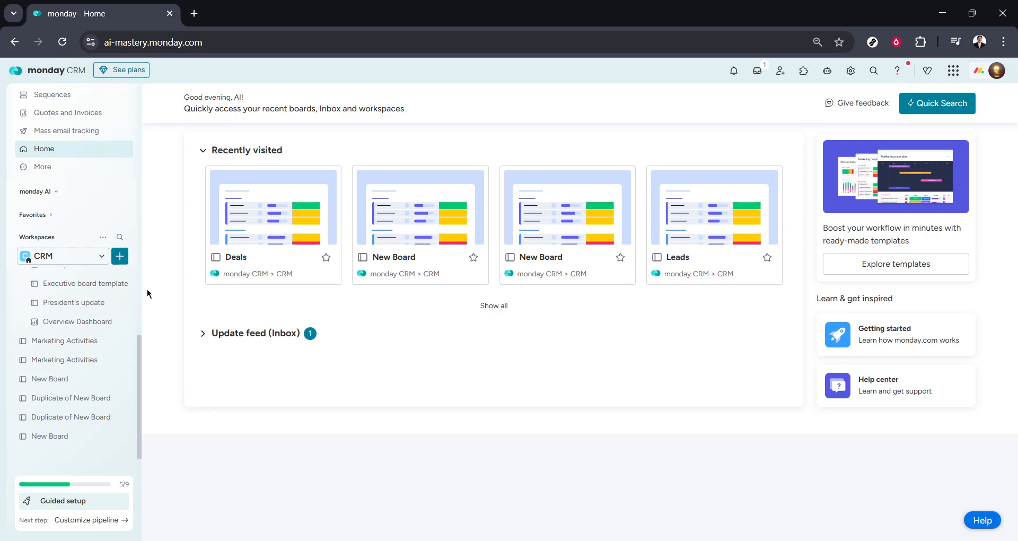
# Open the New Board in the CRM workspace that contains the Company Revenue.xlsx group.
pyautogui.scroll(5, 84, 329)
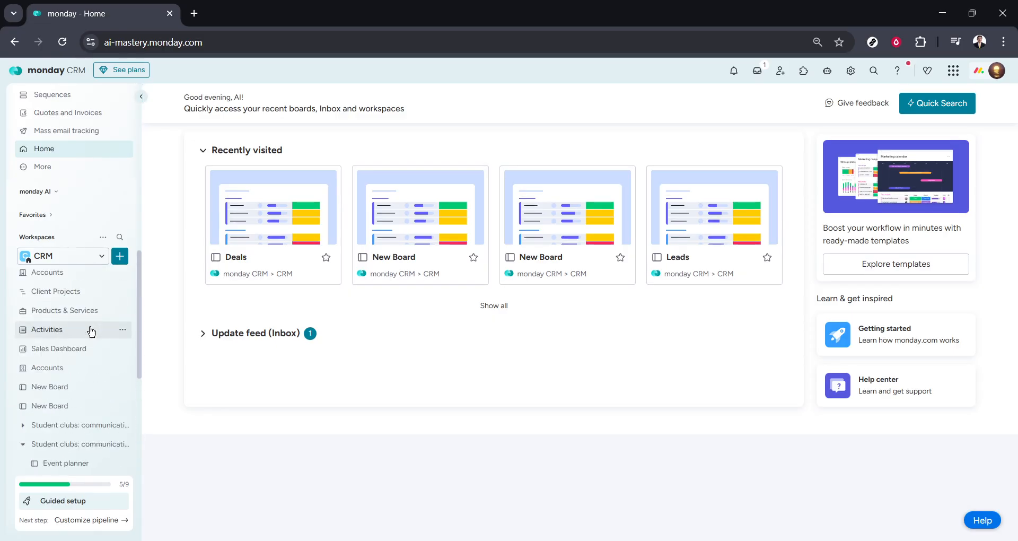
pyautogui.click(71, 387)
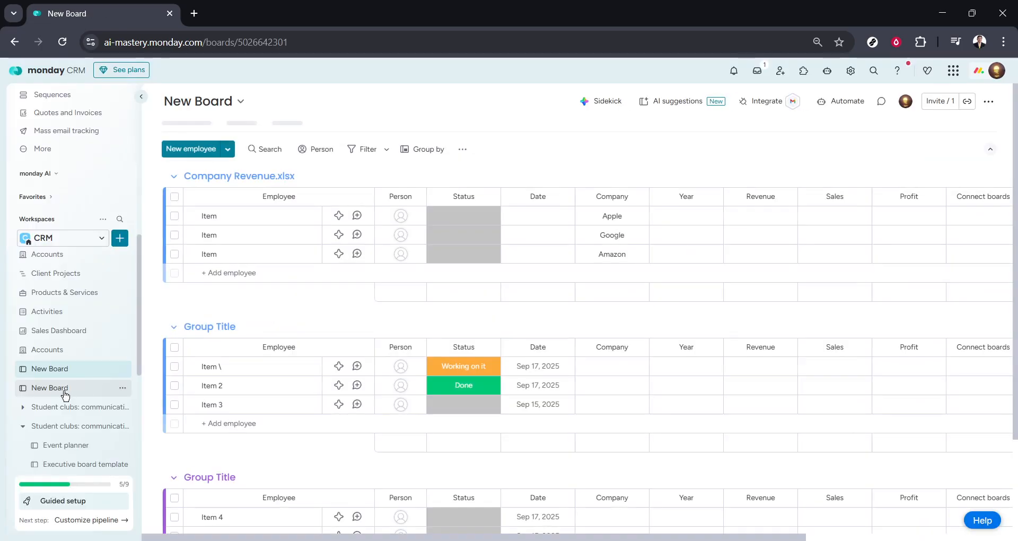
pyautogui.click(65, 387)
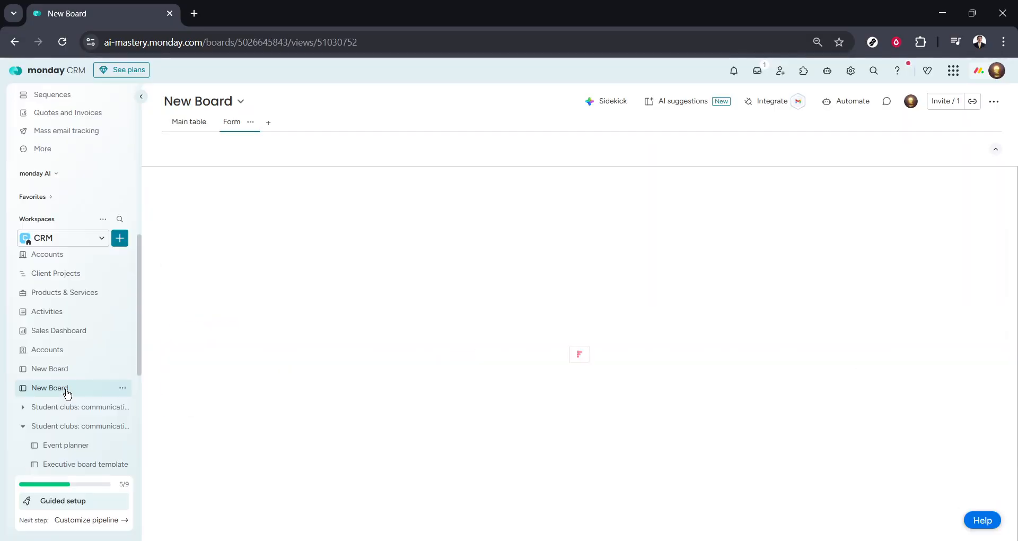
pyautogui.click(64, 373)
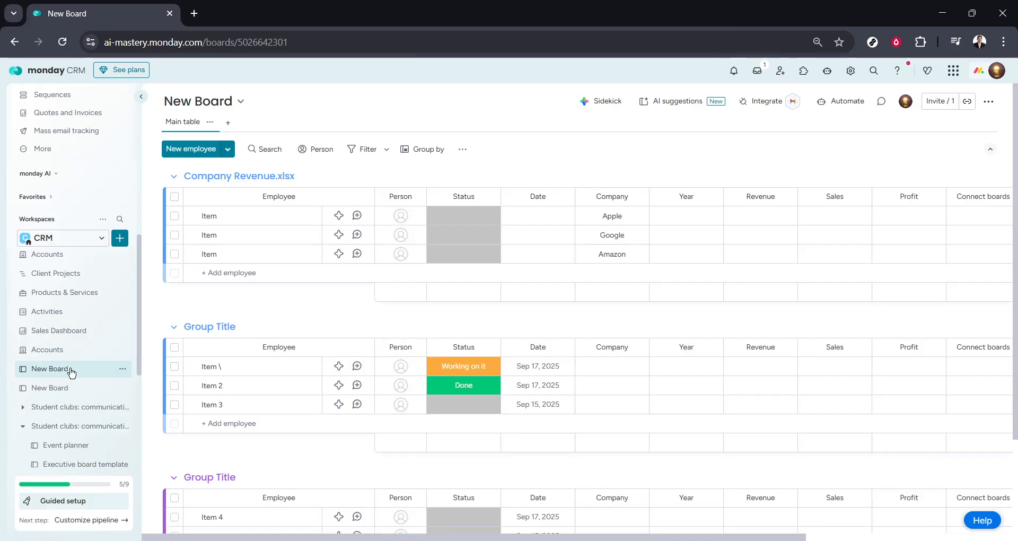
# Add two Numbers columns after the Progress tracking column of the board.
pyautogui.moveTo(431, 538); pyautogui.dragTo(713, 529)
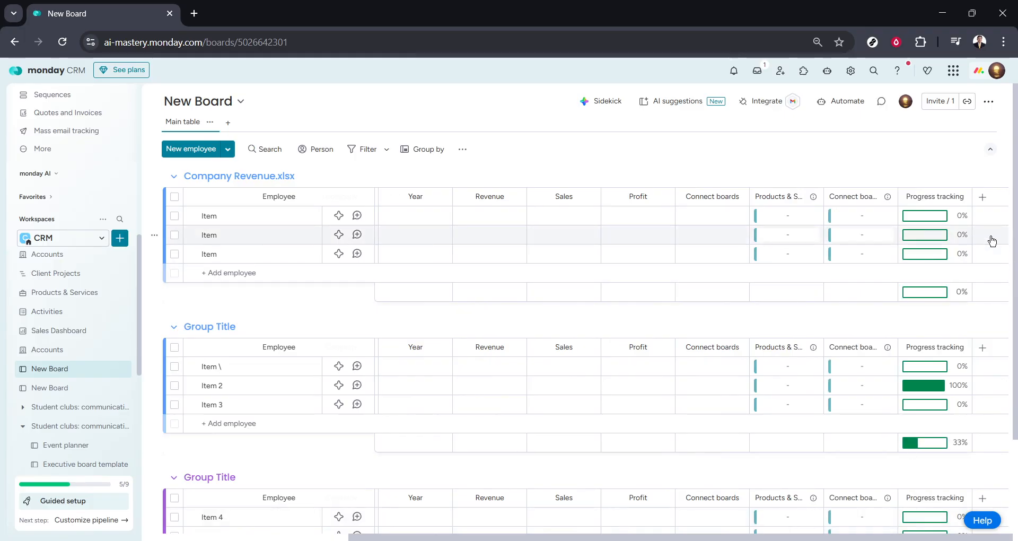
pyautogui.click(982, 197)
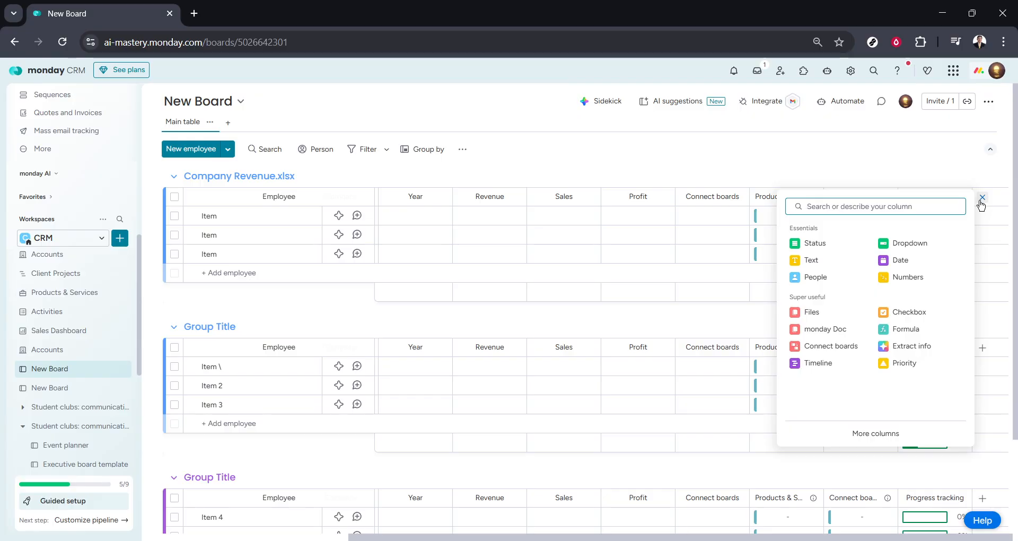
pyautogui.click(915, 275)
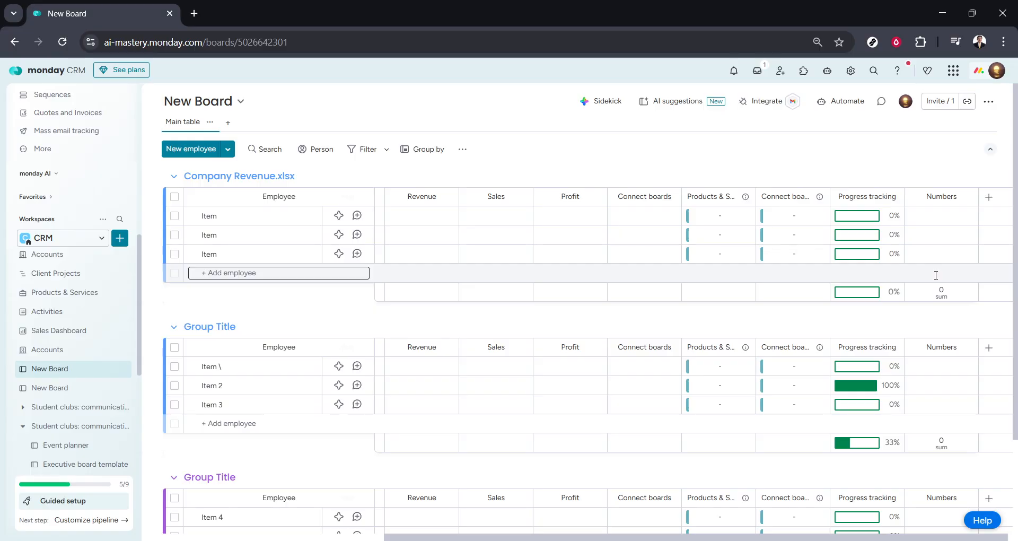
pyautogui.click(989, 197)
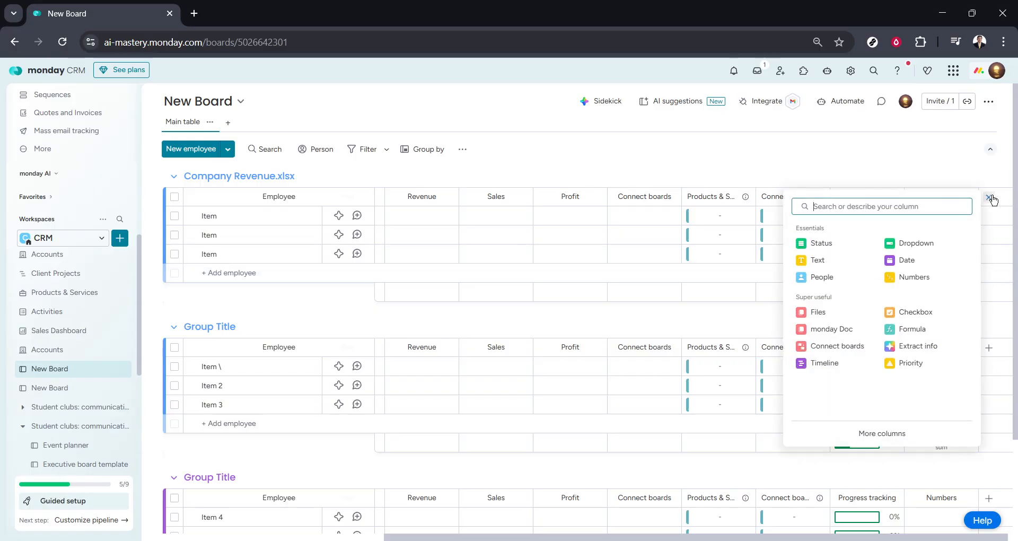
pyautogui.click(912, 277)
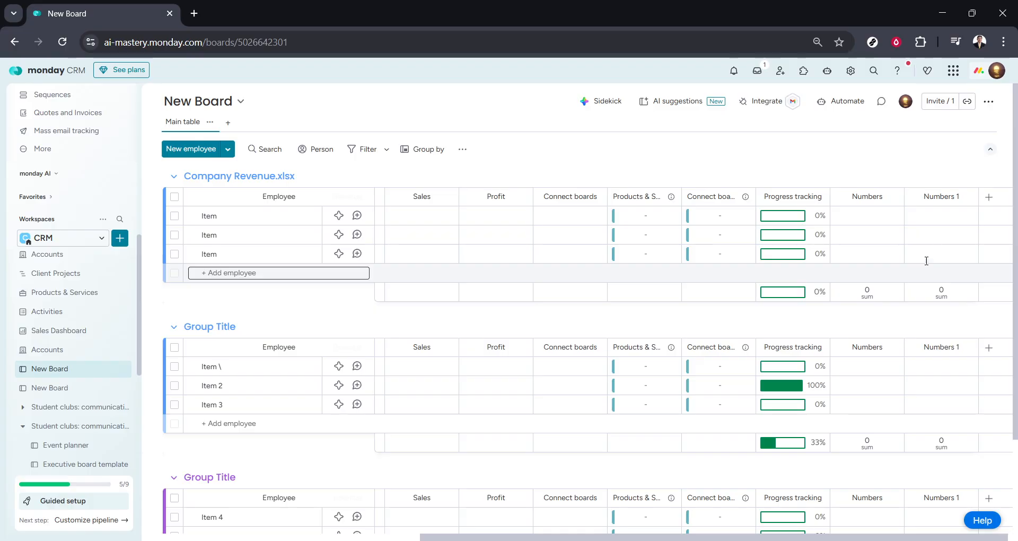
# Add a Formula column, ask its AI assistant for "Number * Number 1", and set the suggested formula {Numbers} * {Numbers 1}.
pyautogui.click(987, 199)
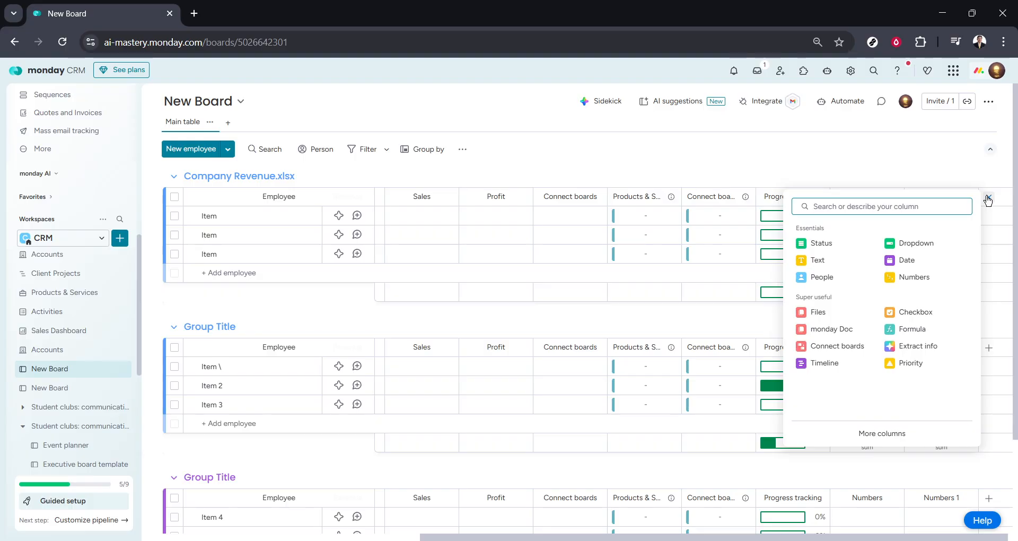
pyautogui.click(919, 330)
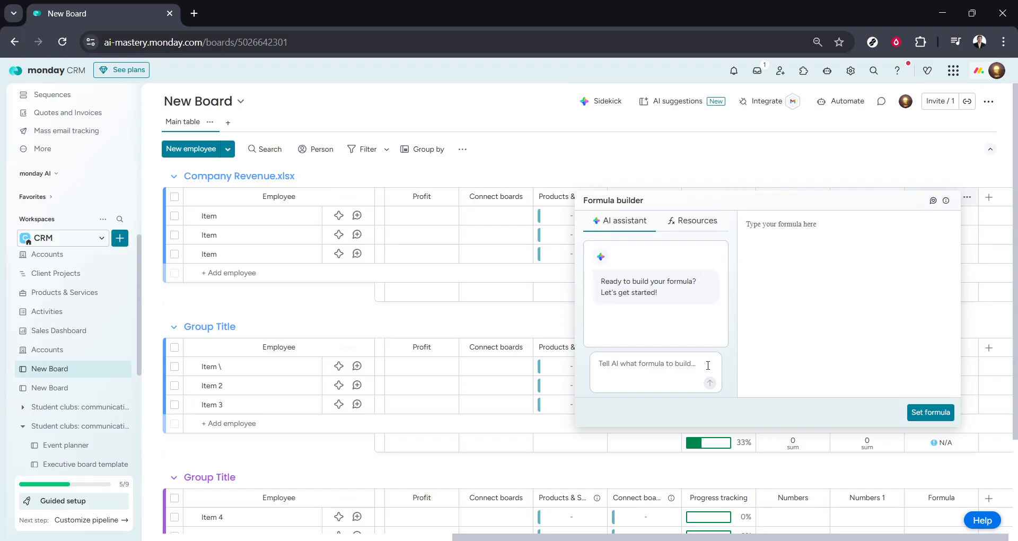
pyautogui.click(686, 368)
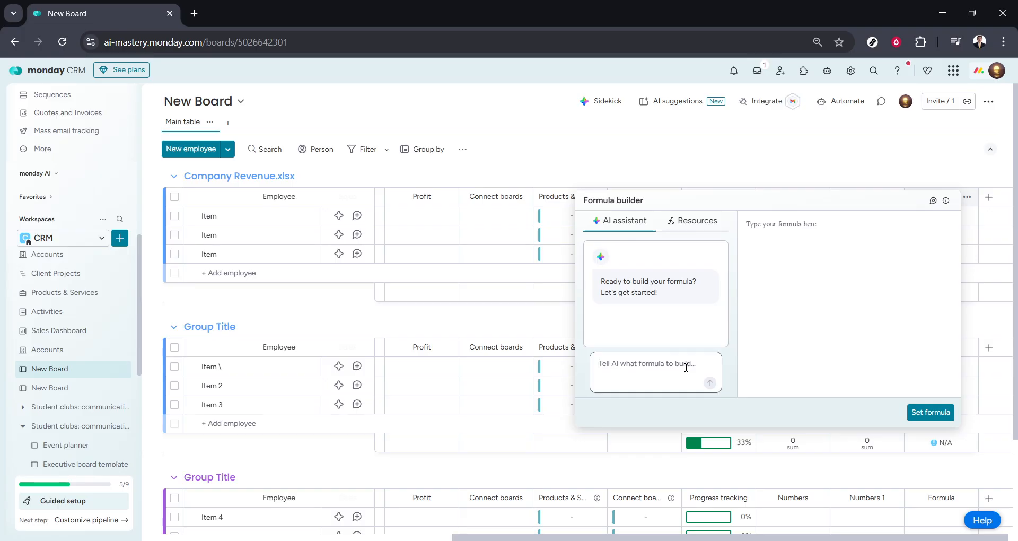
pyautogui.write('Number ')
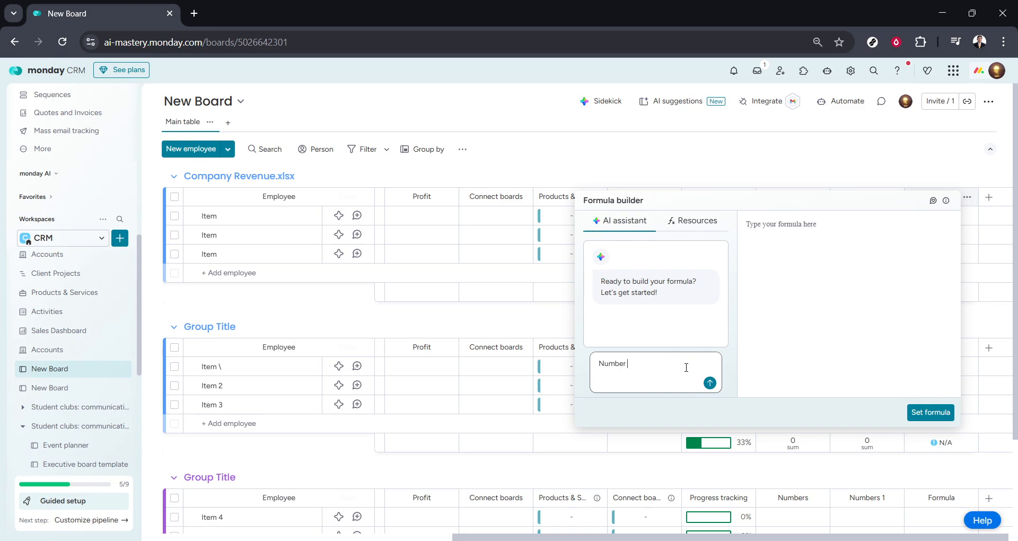
pyautogui.write('* Number 1')
pyautogui.click(709, 383)
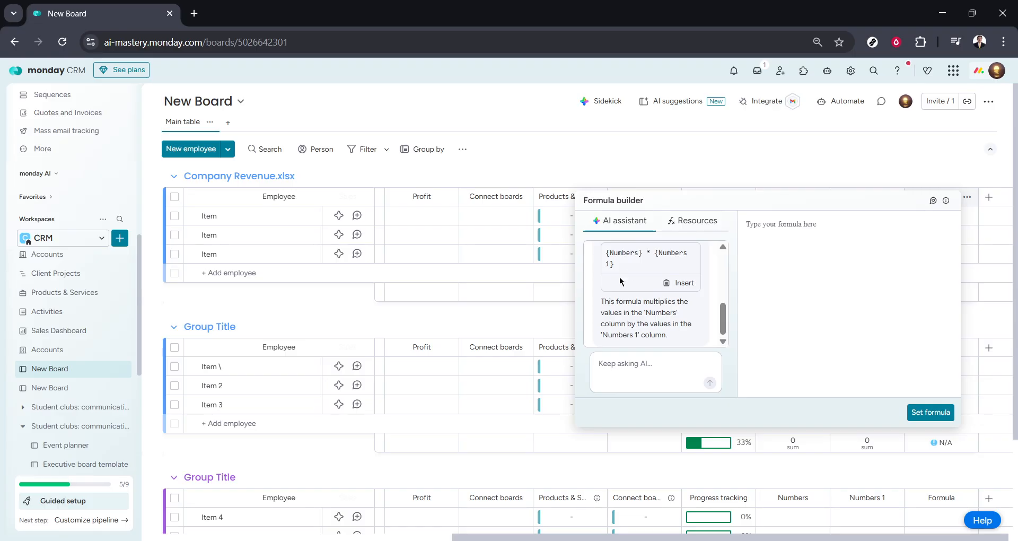
pyautogui.click(681, 285)
pyautogui.click(929, 411)
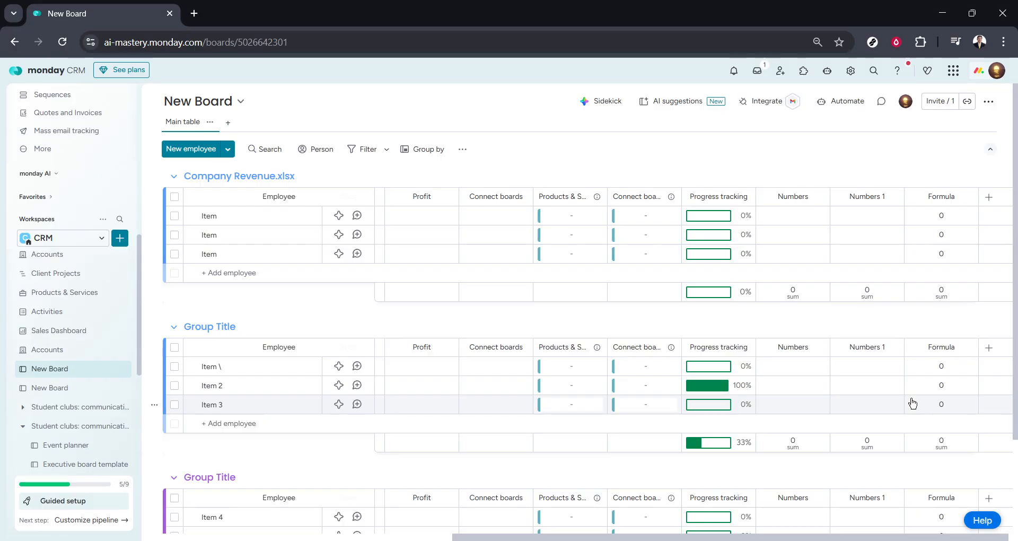
# For the first item in the Company Revenue.xlsx group, enter 8 under Numbers and 9 under Numbers 1.
pyautogui.click(793, 214)
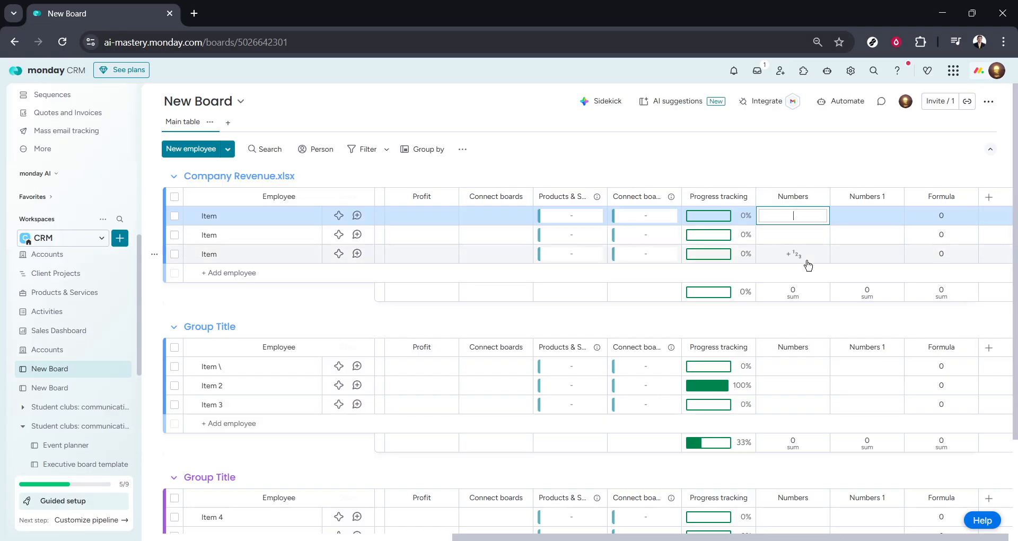
pyautogui.write('8')
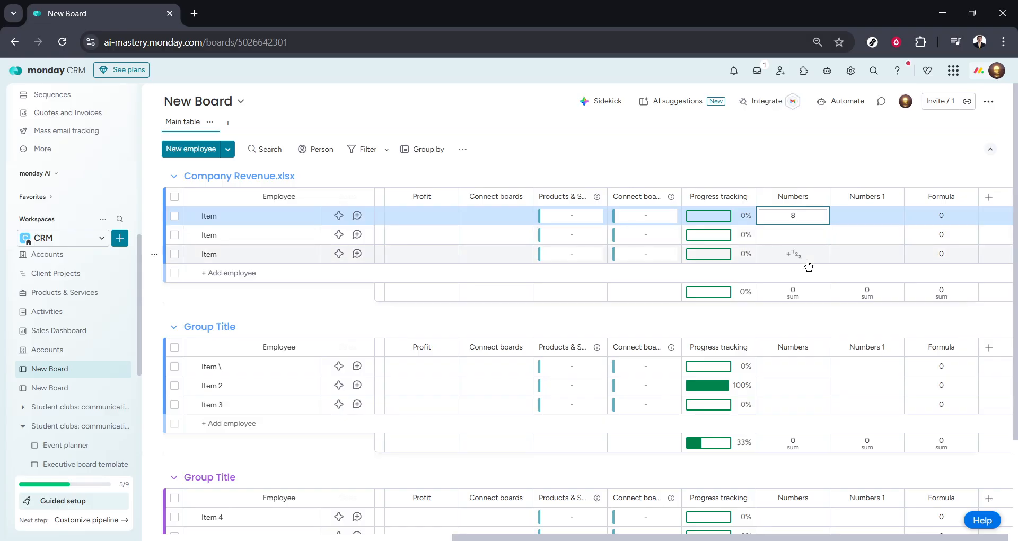
pyautogui.click(867, 215)
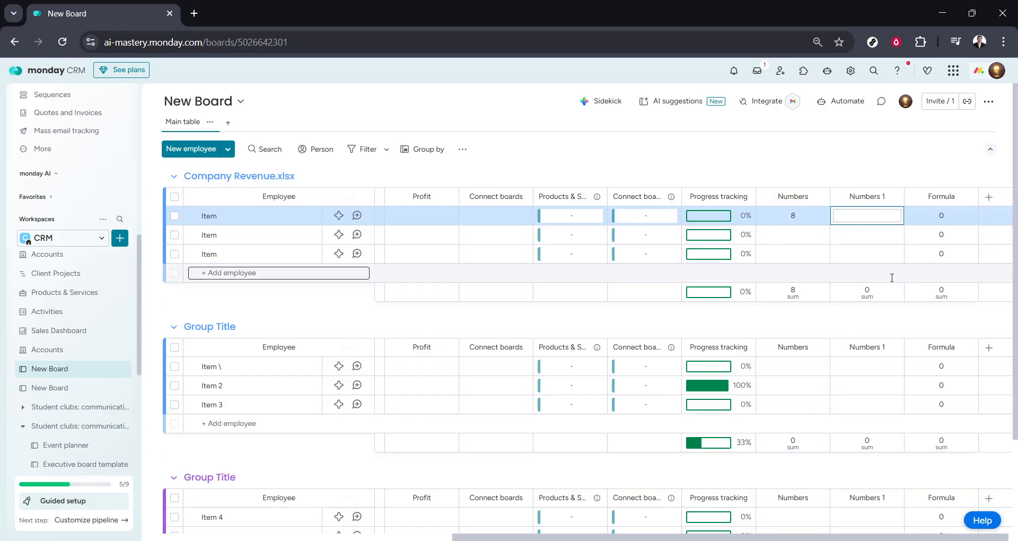
pyautogui.write('9')
# For the second item in the Company Revenue.xlsx group, enter 6777 under Numbers and 789 under Numbers 1.
pyautogui.click(801, 235)
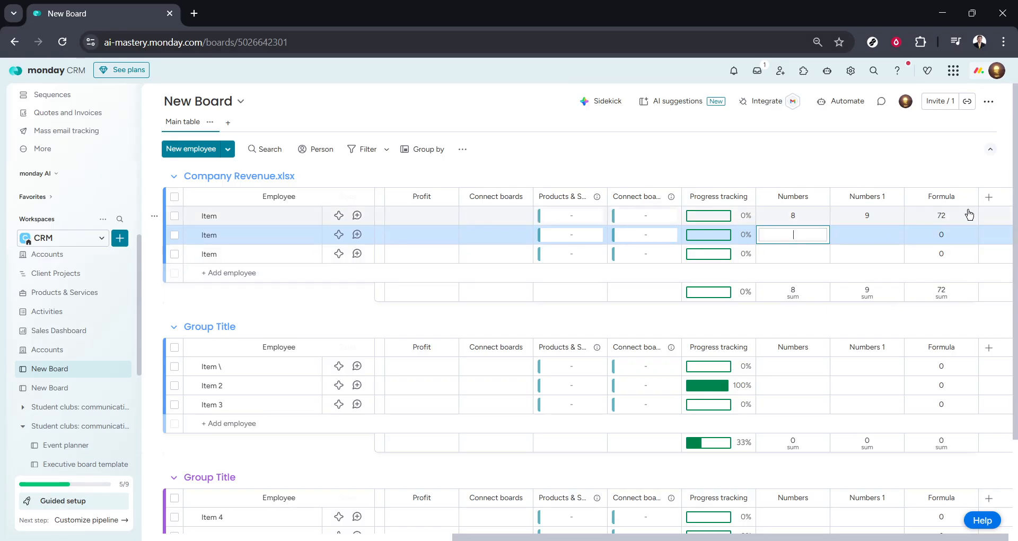
pyautogui.write('6777')
pyautogui.click(877, 234)
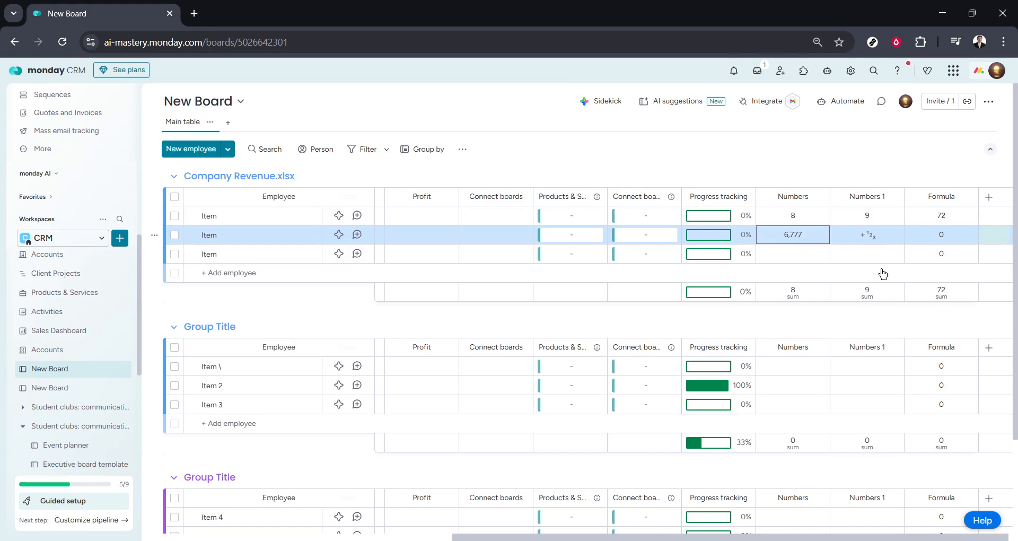
pyautogui.write('789')
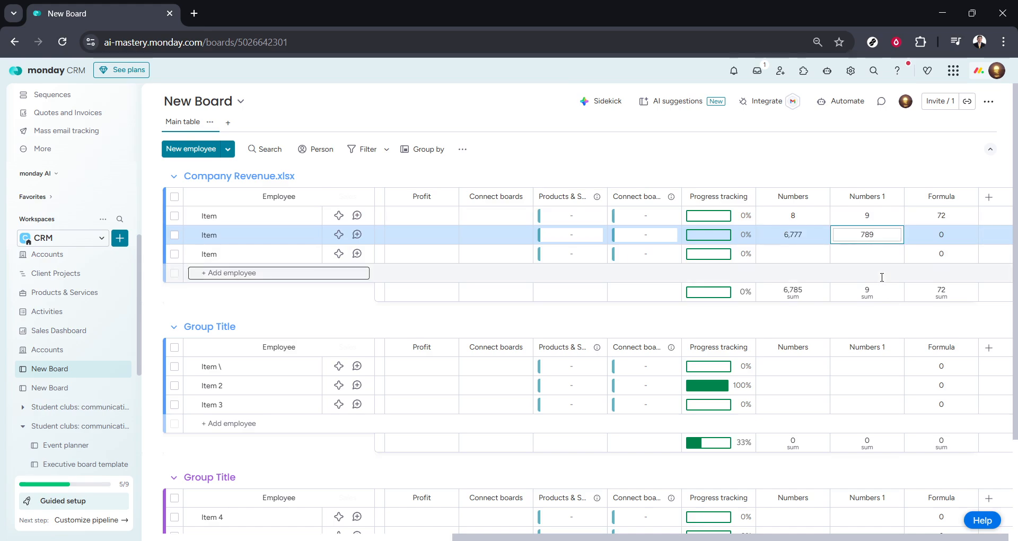
# For the third item in the Company Revenue.xlsx group, enter 562 under Numbers and 456 under Numbers 1.
pyautogui.click(800, 254)
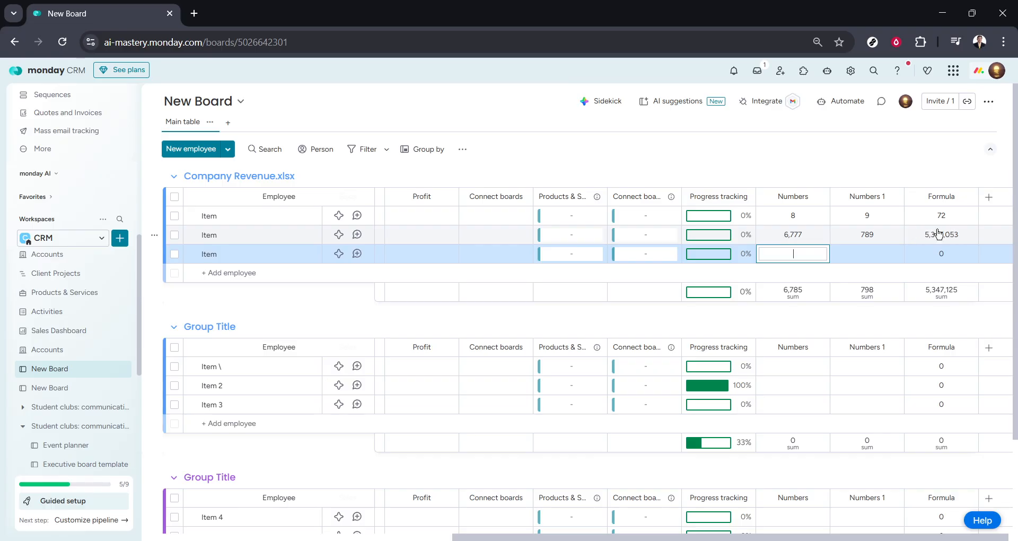
pyautogui.write('56')
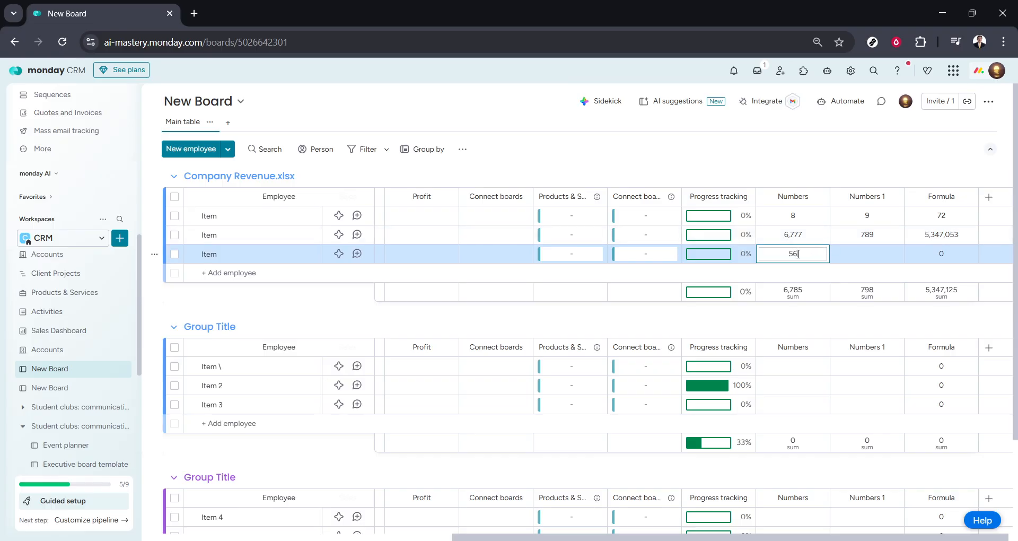
pyautogui.write('2')
pyautogui.click(866, 254)
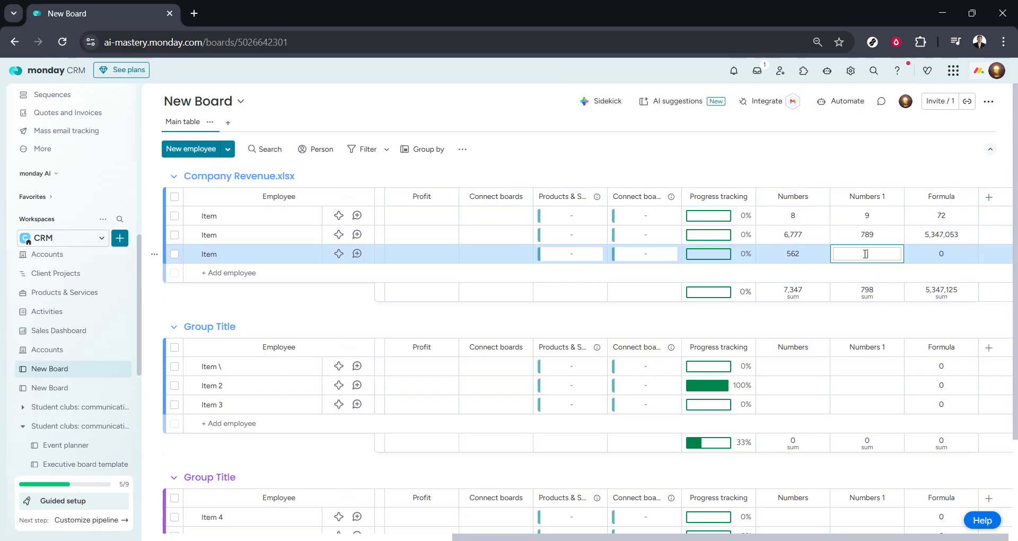
pyautogui.write('56')
pyautogui.press('Return')
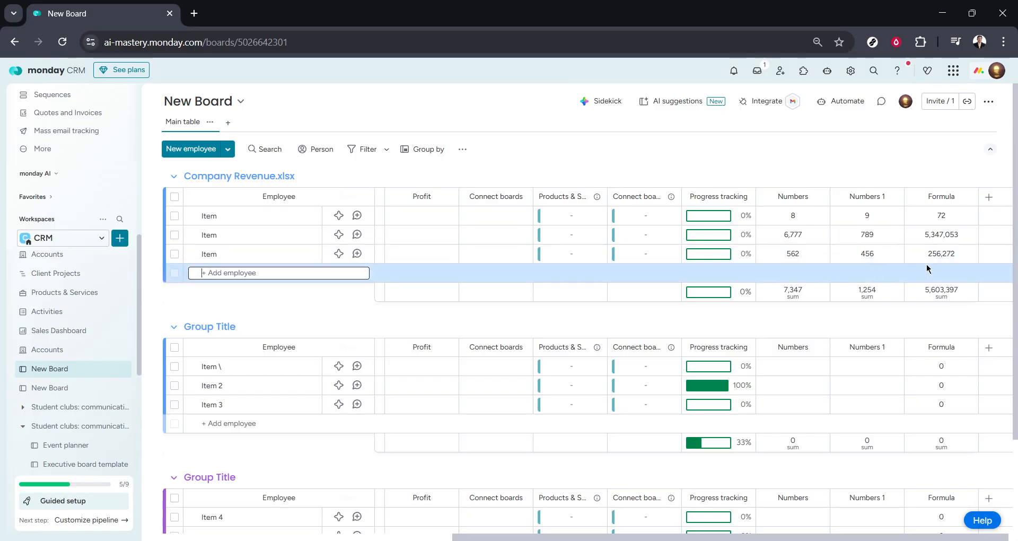